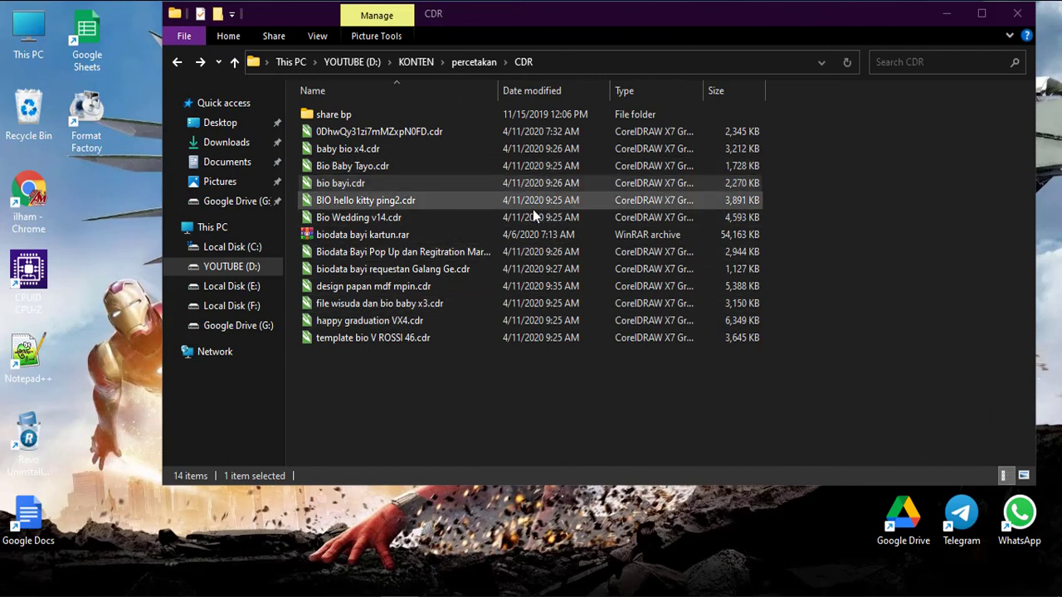
Open bio bayi.cdr from the CDR folder in CorelDRAW X7.
double_click(386, 183)
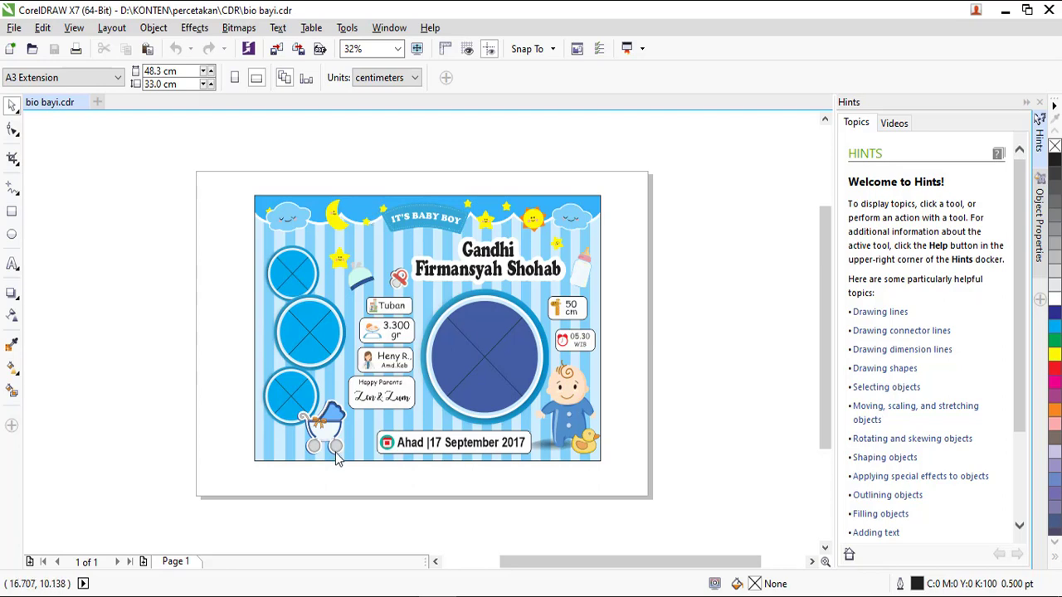
scroll(454, 282, up, 3)
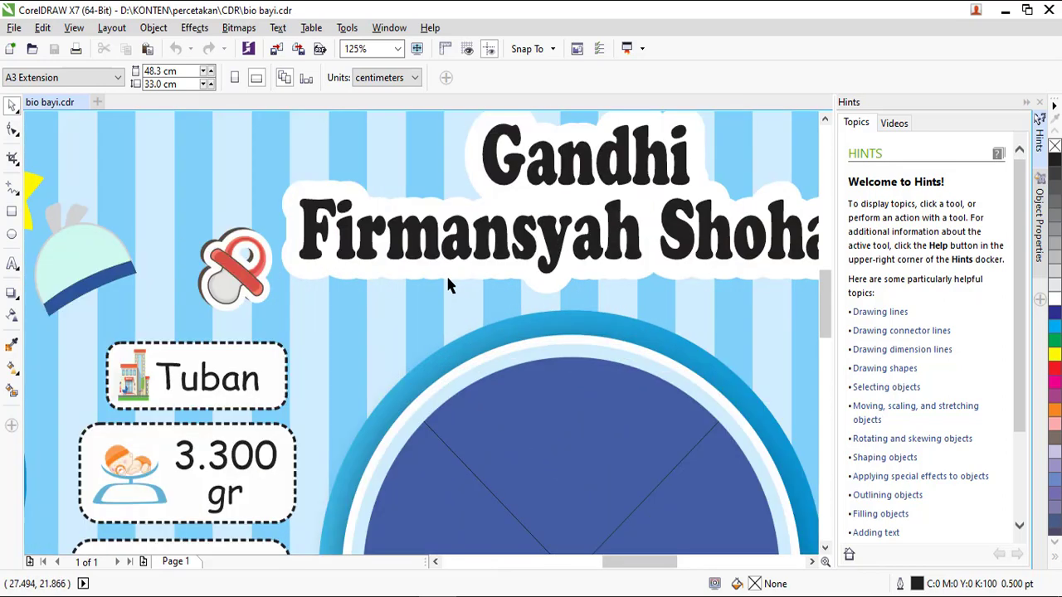
click(531, 236)
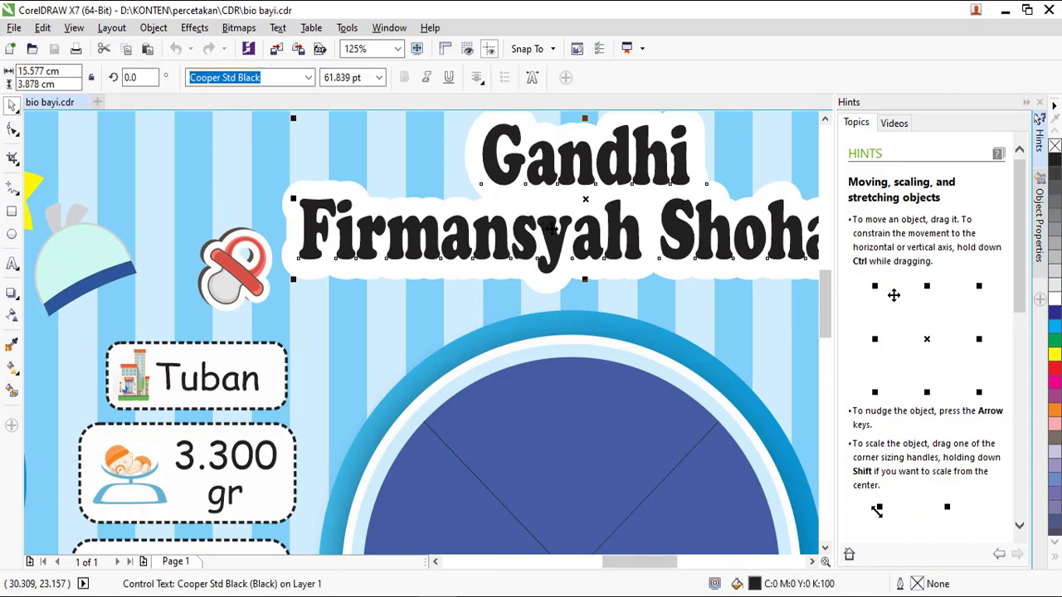
scroll(552, 229, down, 2)
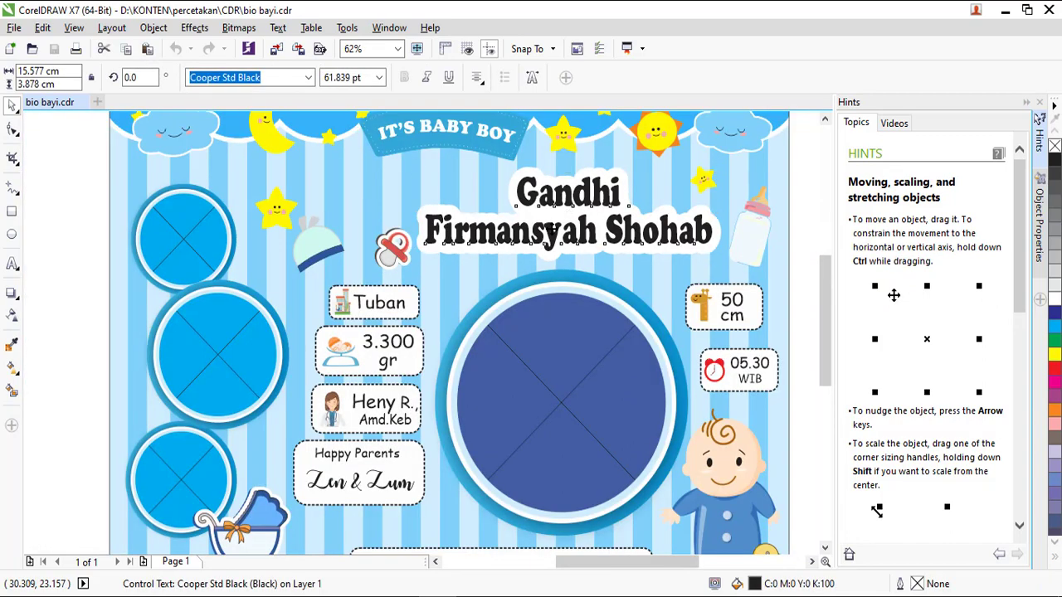
double_click(551, 232)
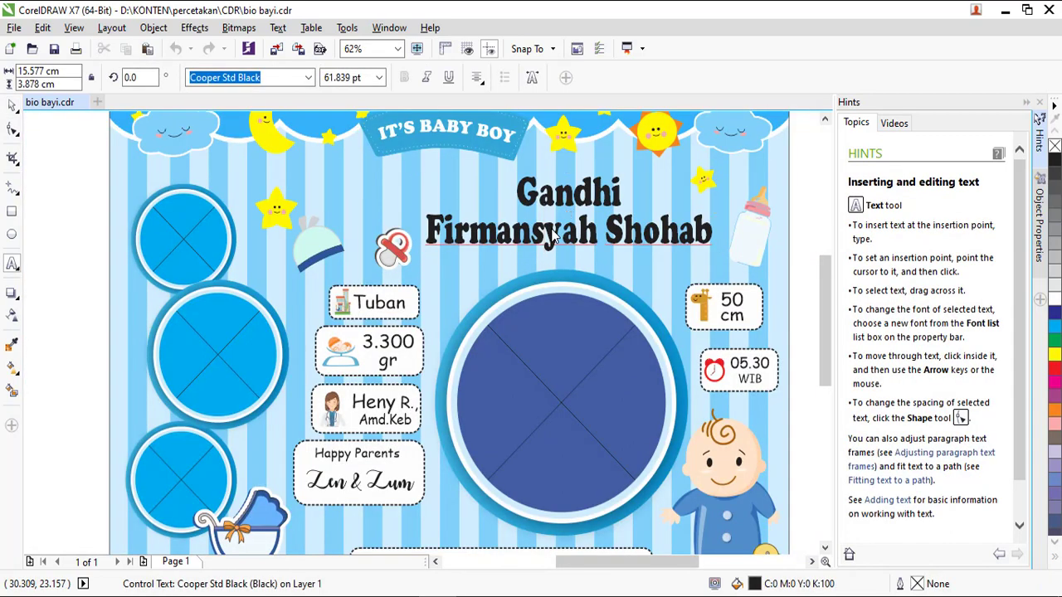
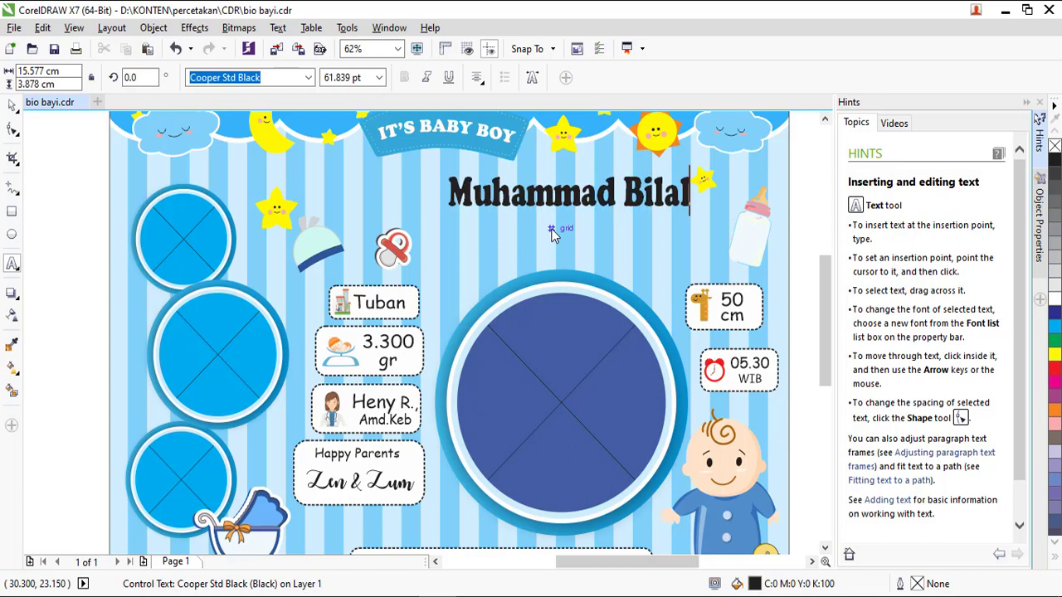
key(Return)
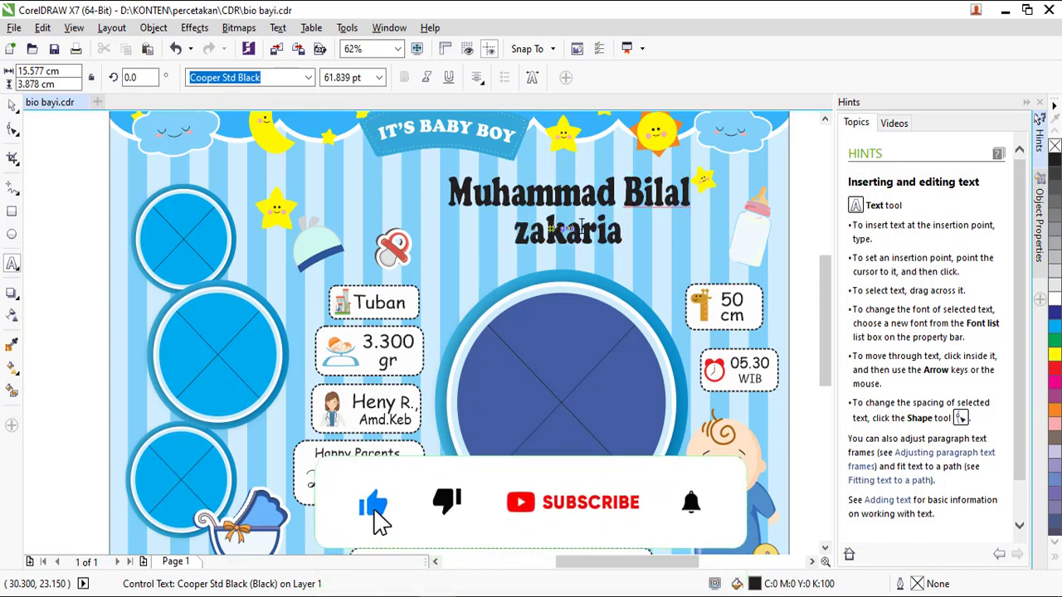
key(Escape)
click(375, 302)
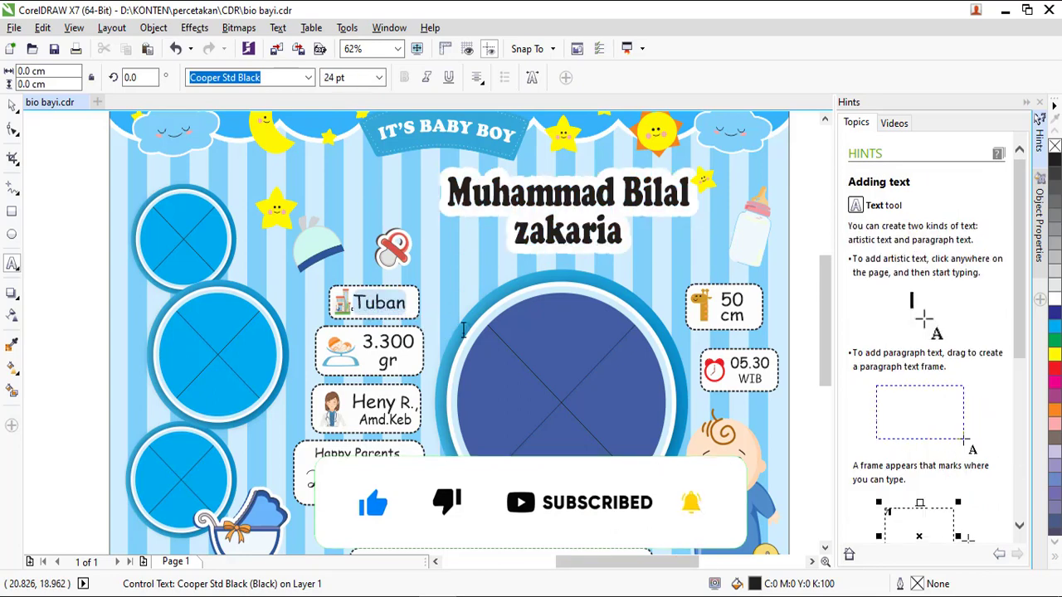
Change the birthplace text from Tuban to kudus.
double_click(375, 302)
text(kuud)
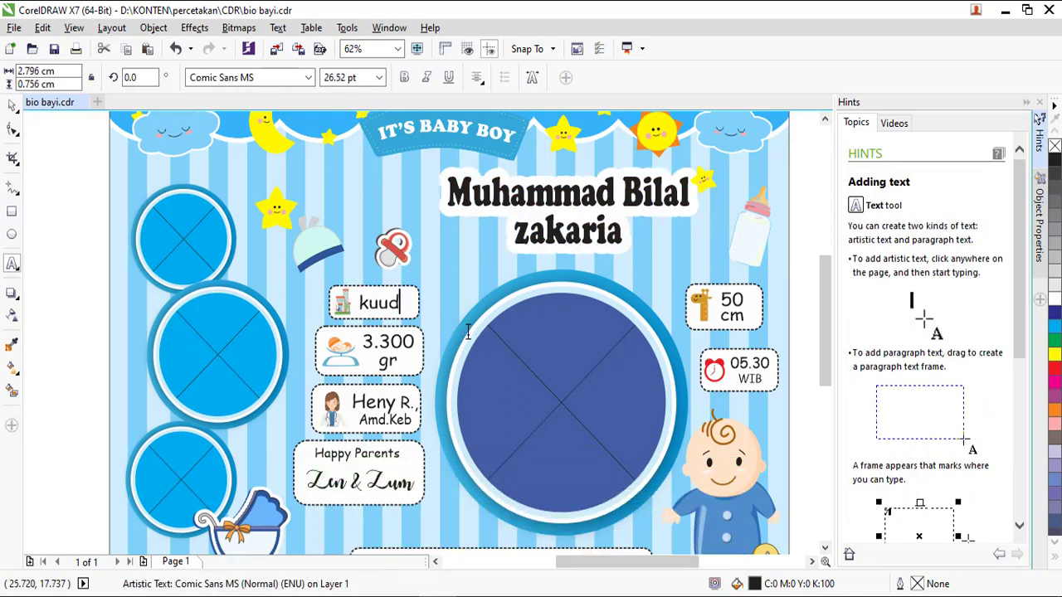
key(BackSpace)
key(BackSpace)
text(dus)
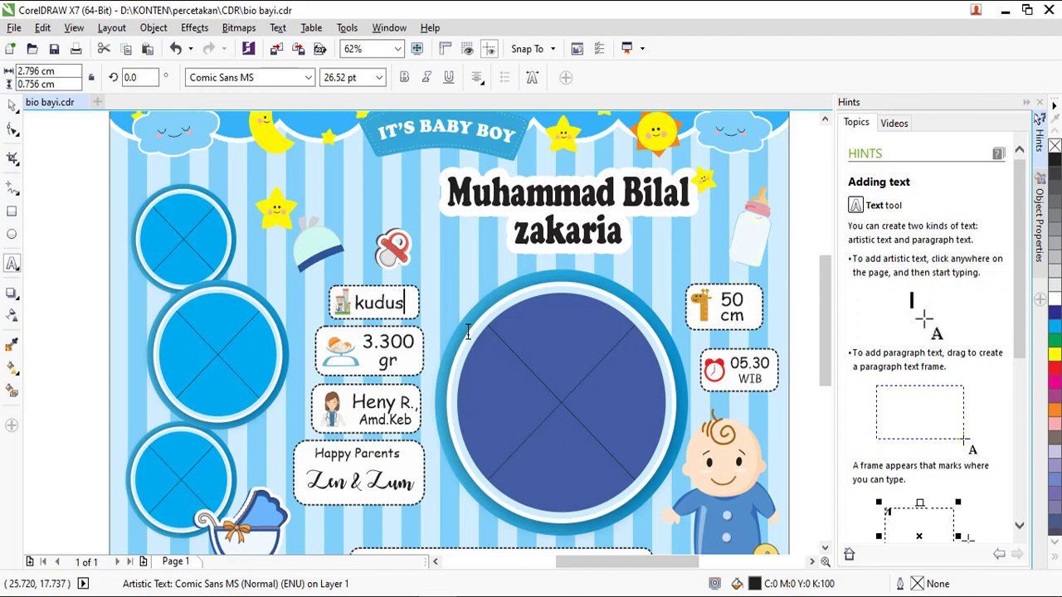
key(Escape)
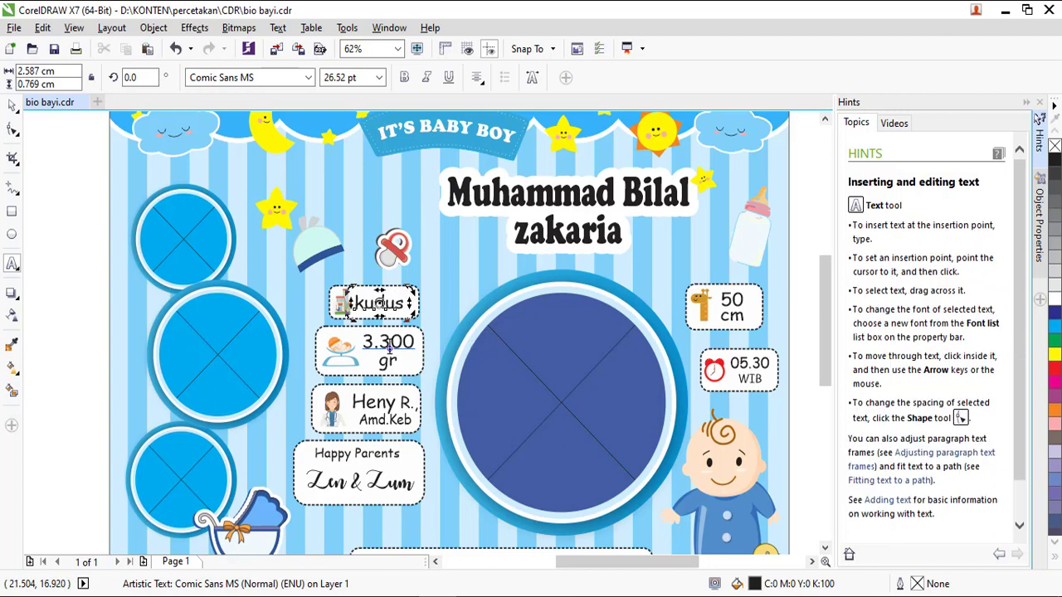
Edit the weight from 3.300 gr to 3.400 gr.
click(388, 347)
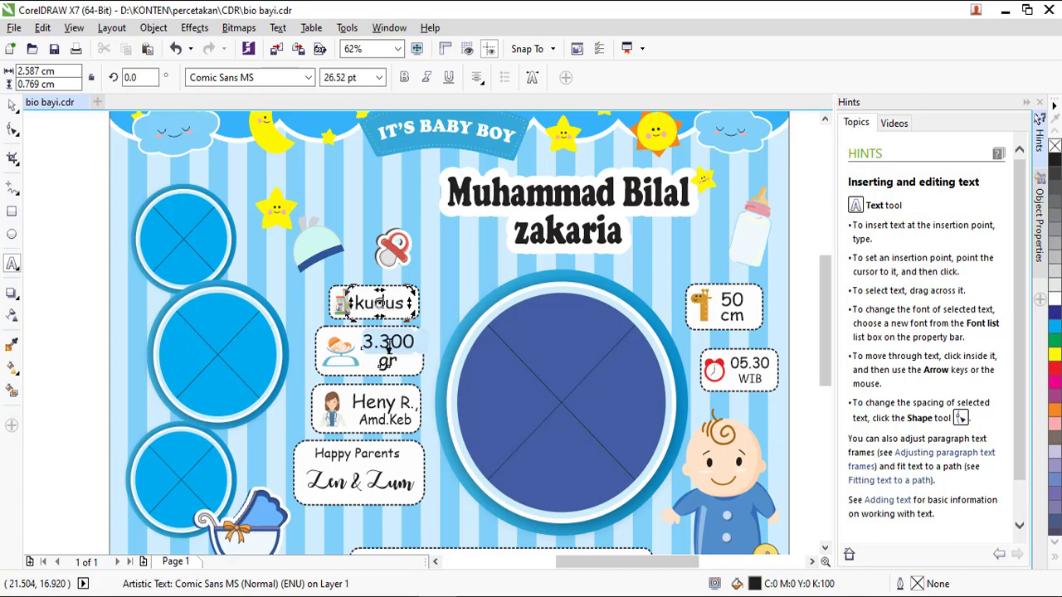
click(386, 349)
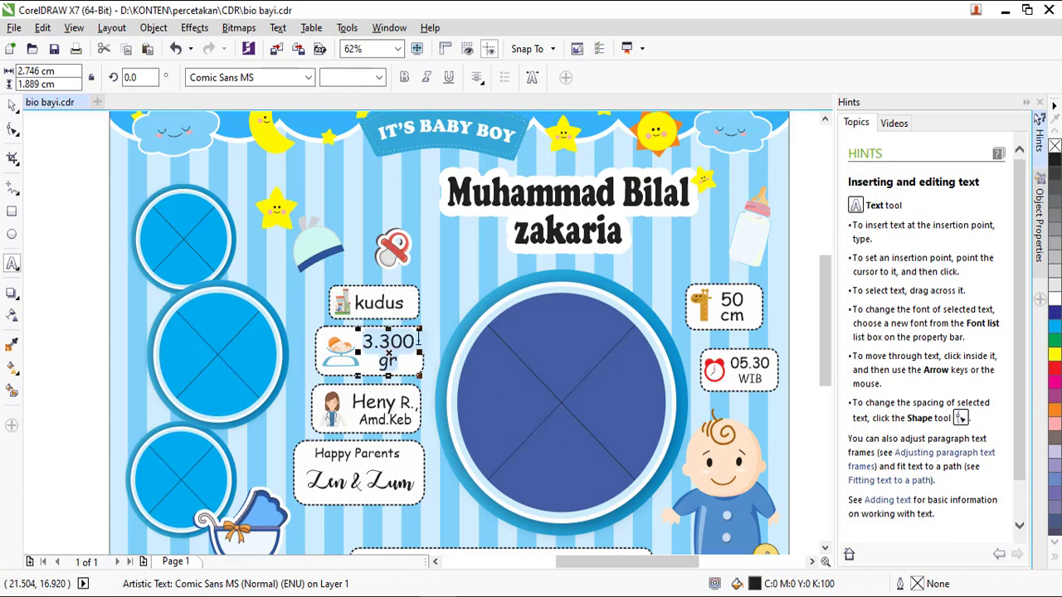
key(Left)
key(BackSpace)
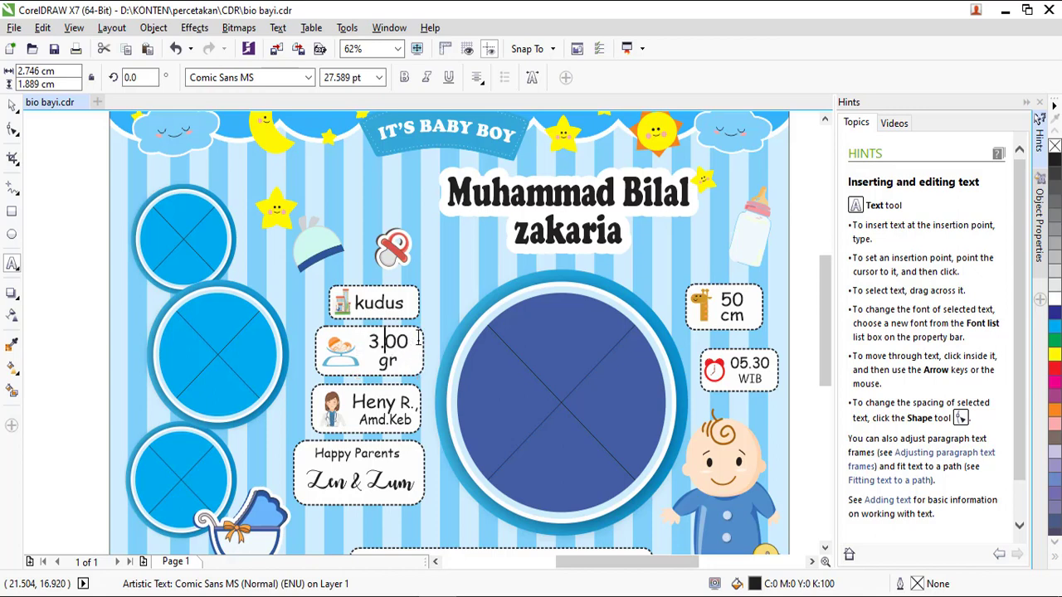
text(4)
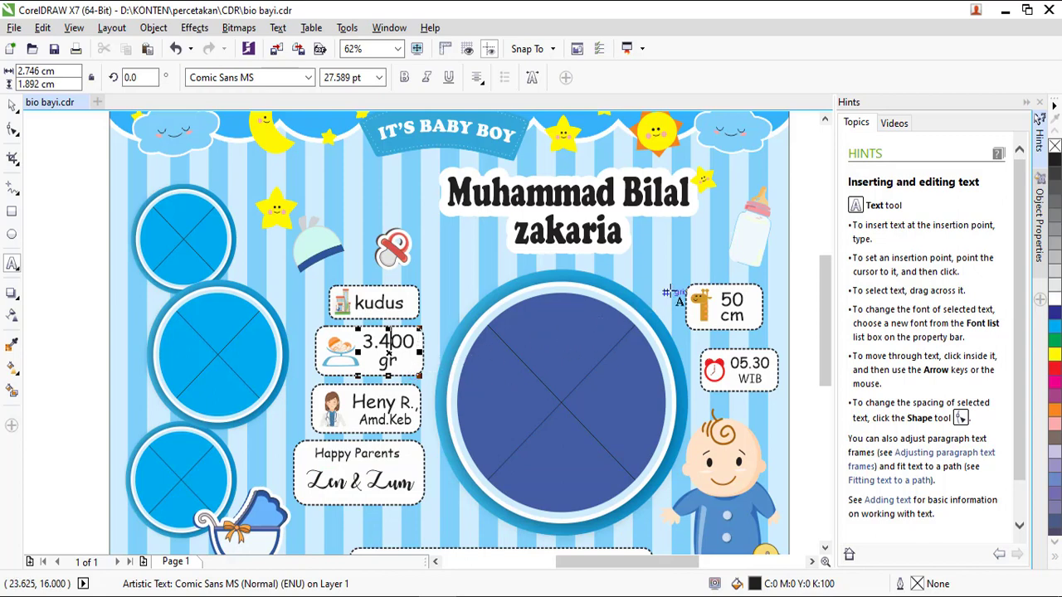
Change the height from 50 to 60cm and replace the parents' names under Happy Parents.
drag(720, 294, 749, 302)
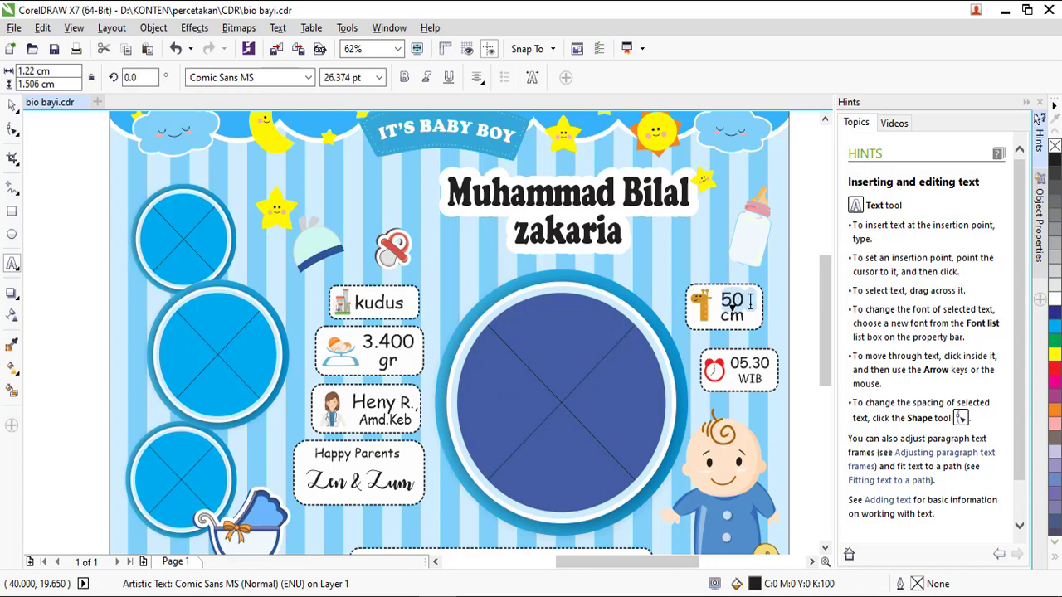
text(60)
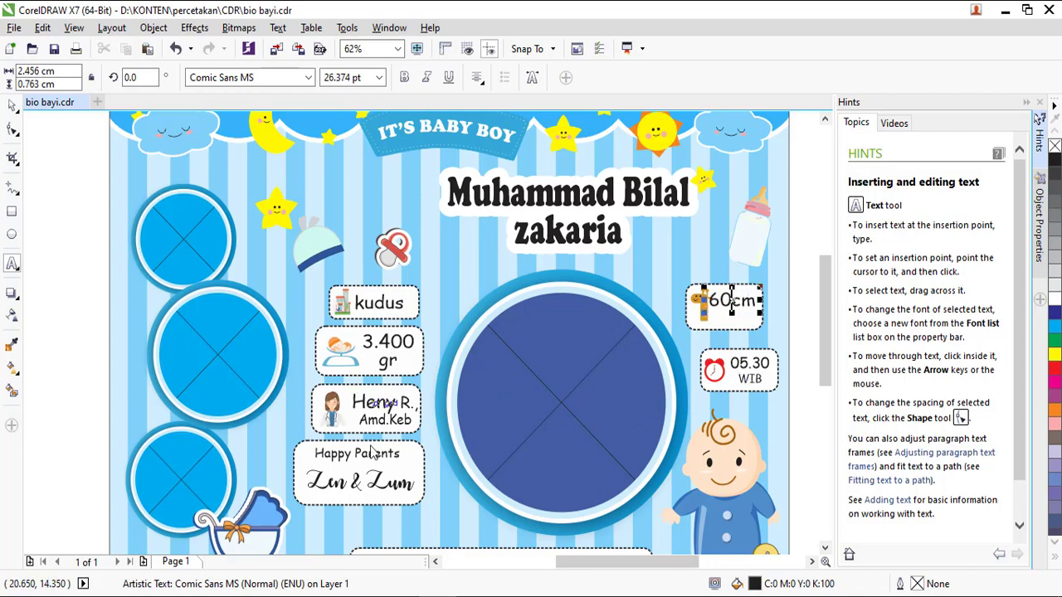
click(358, 488)
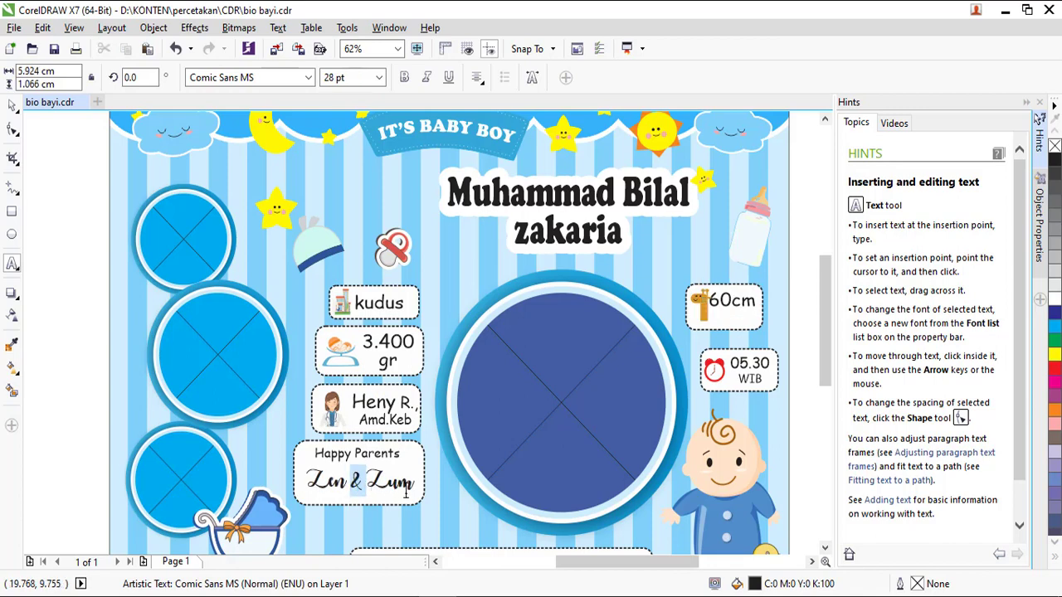
key(ctrl+a)
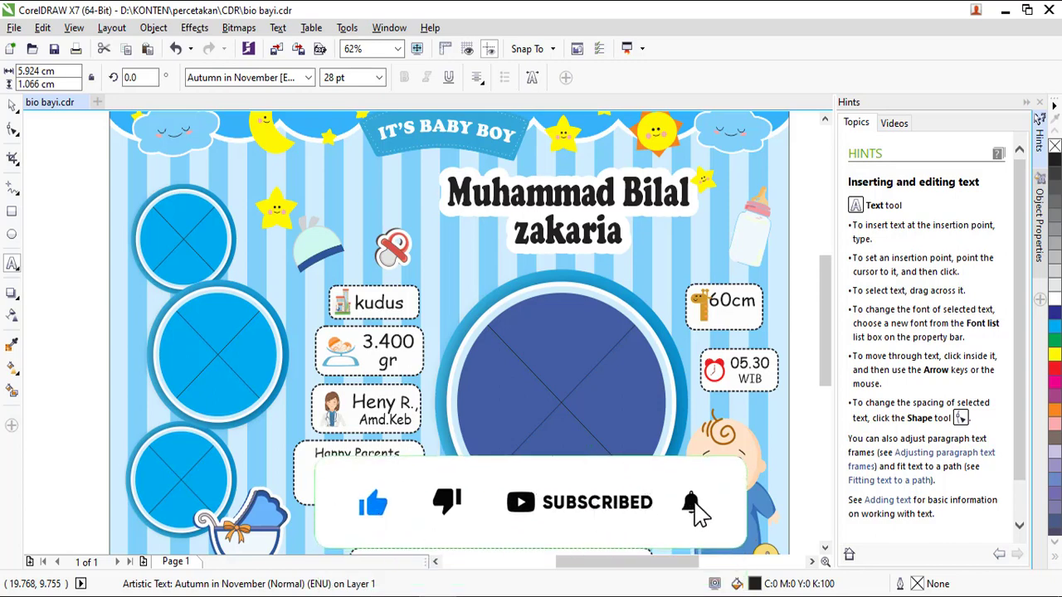
text(wik)
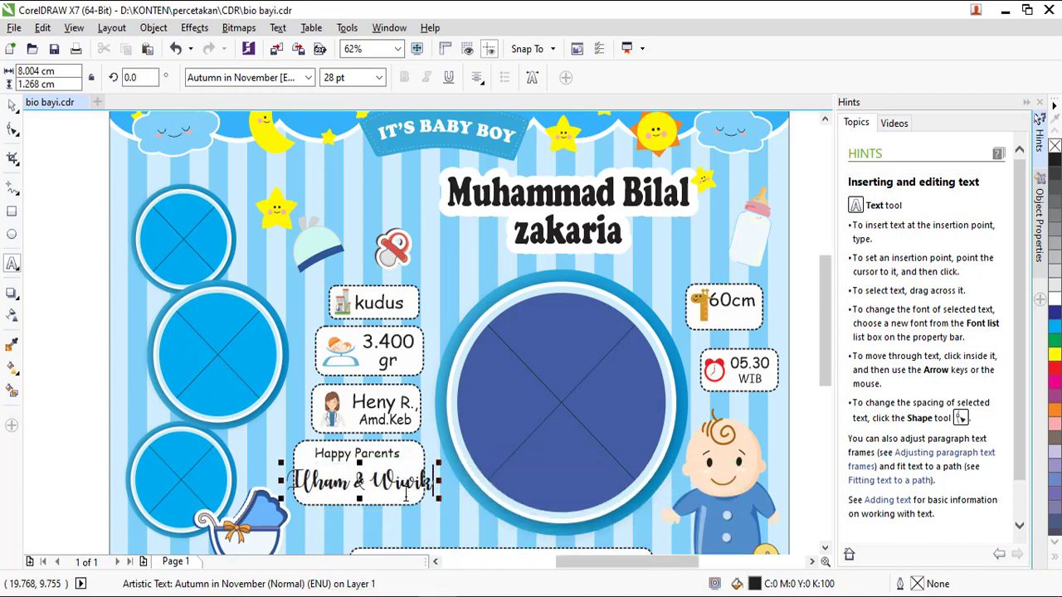
key(ctrl+a)
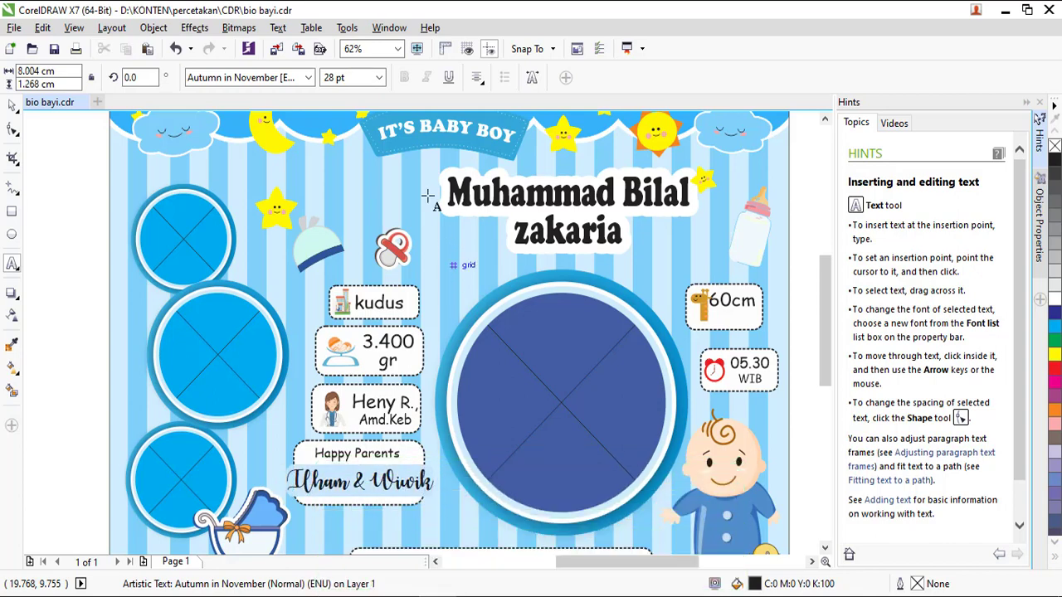
Set the parents' names text to 24 pt.
click(380, 79)
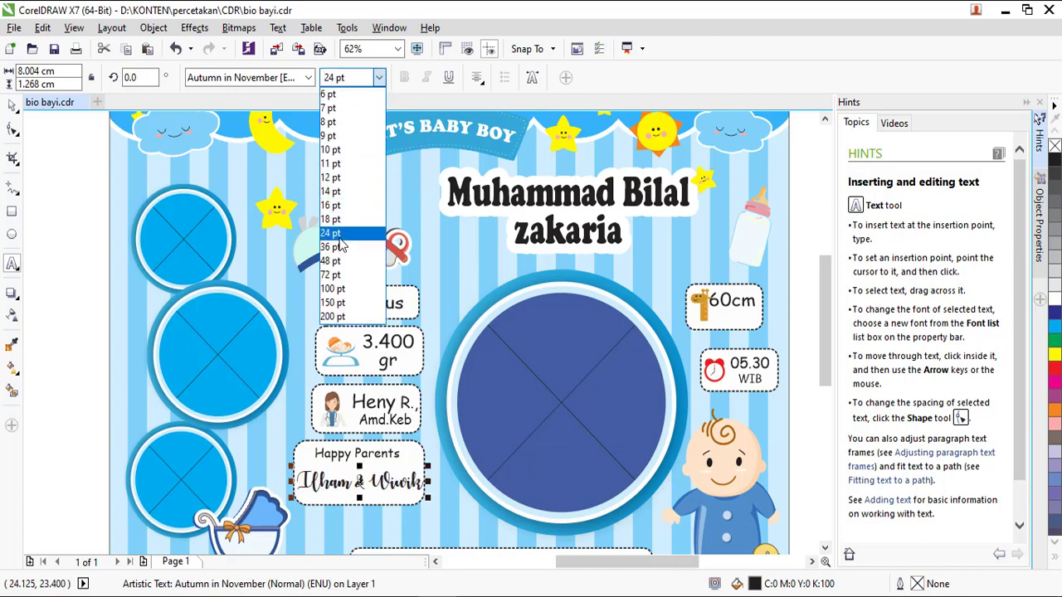
click(340, 234)
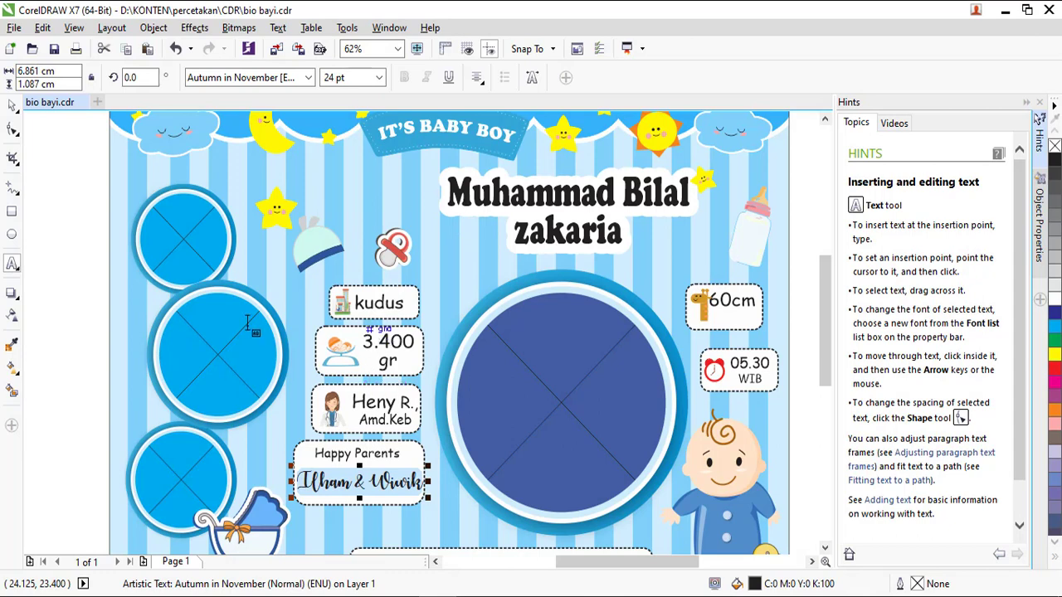
click(214, 352)
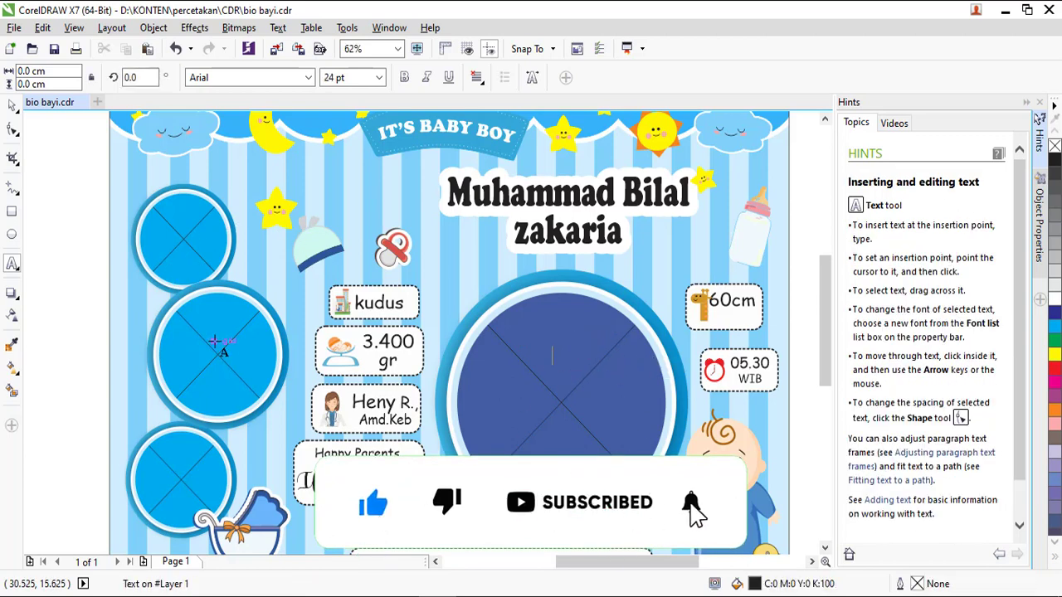
Type the password caption line across the top of the large circle.
scroll(663, 382, down, 2)
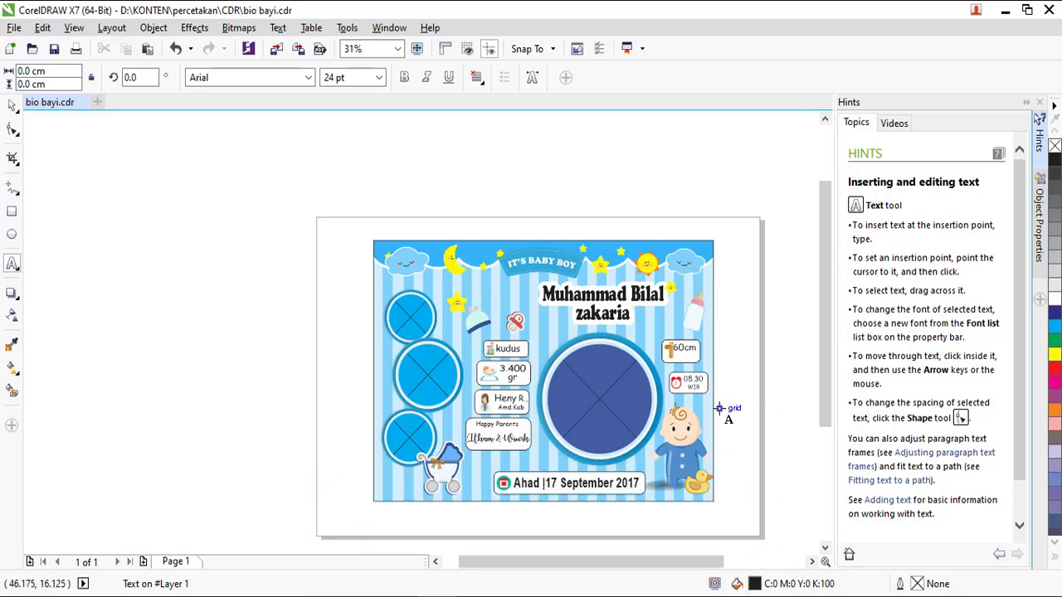
scroll(717, 418, up, 4)
scroll(718, 418, down, 2)
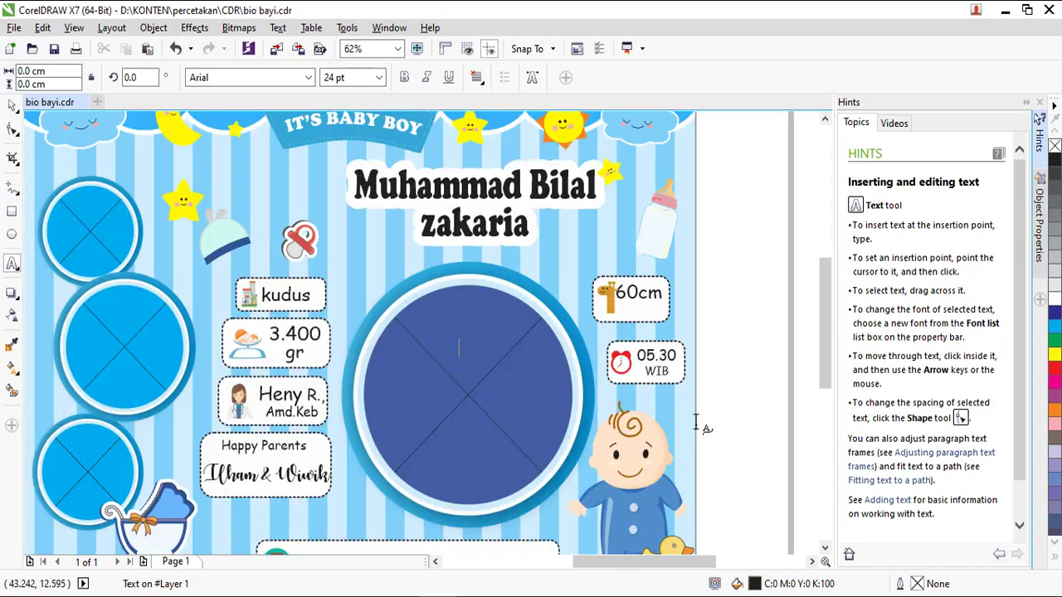
scroll(694, 424, down, 4)
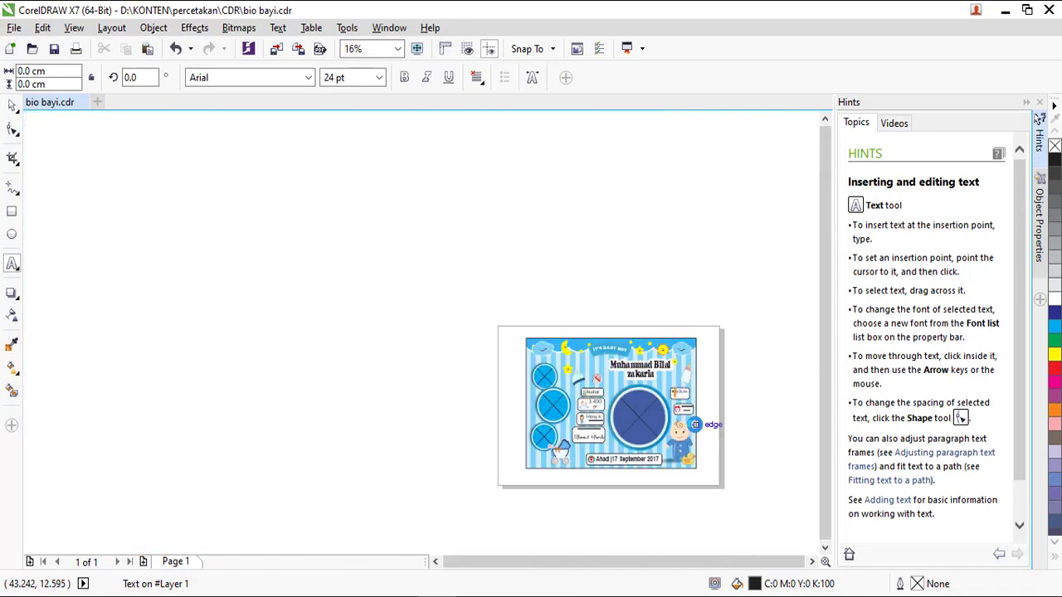
scroll(694, 424, up, 4)
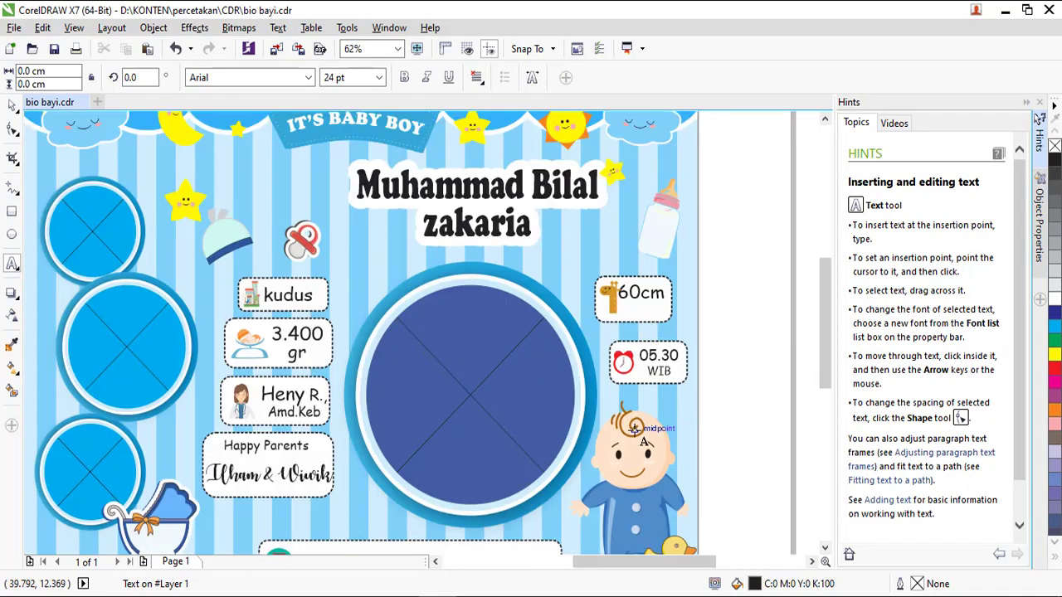
text(Pasw)
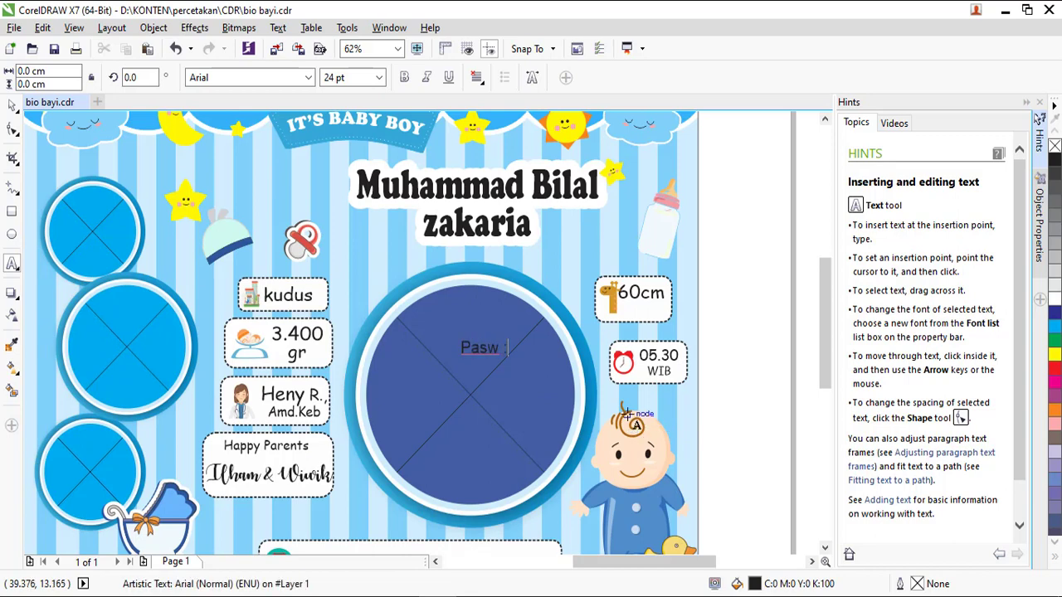
text( :)
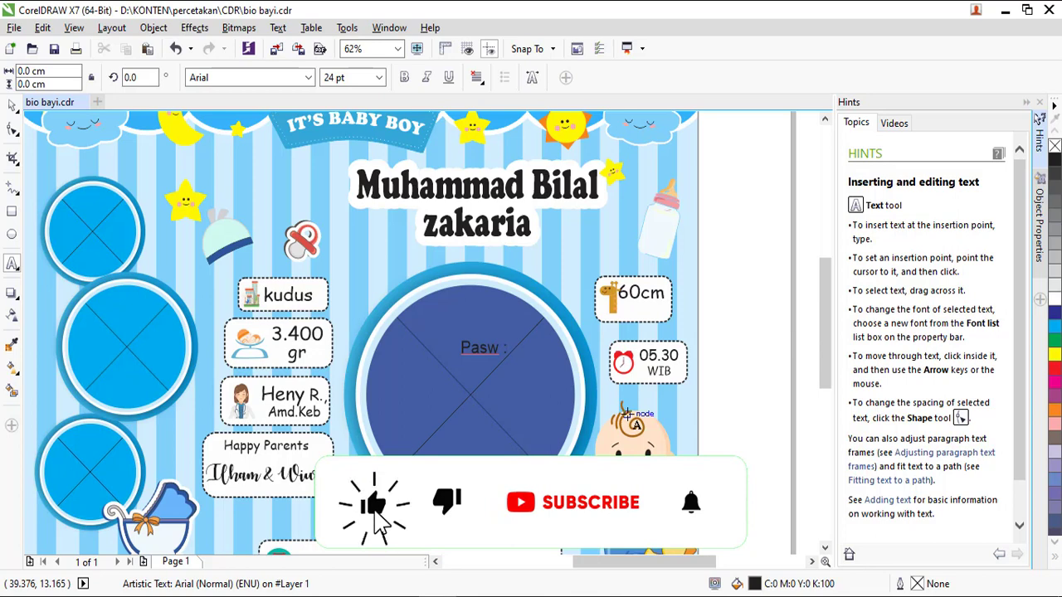
text( sarana)
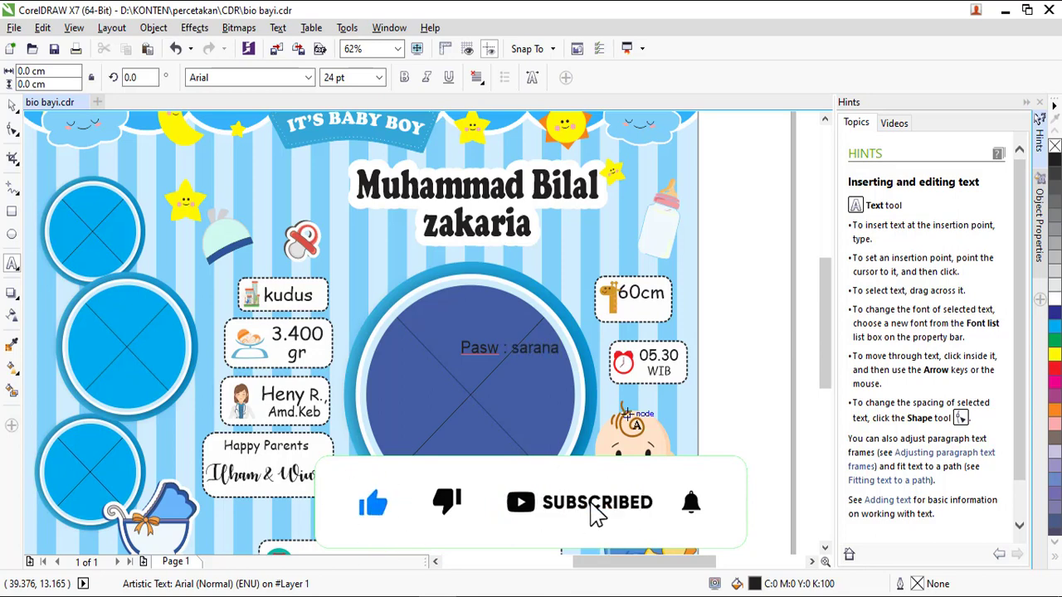
text(_bio)
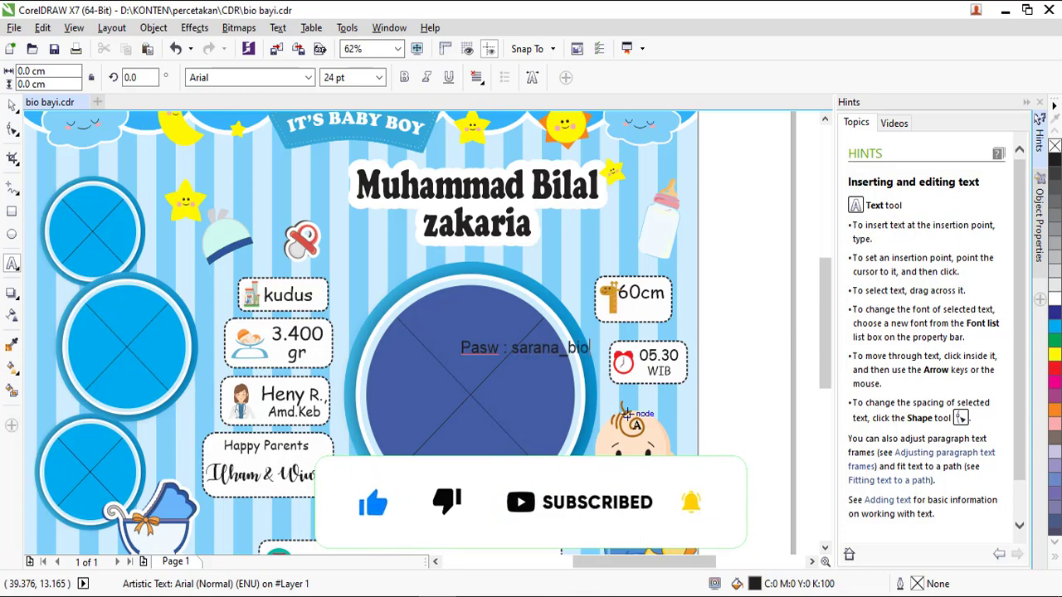
text(bay)
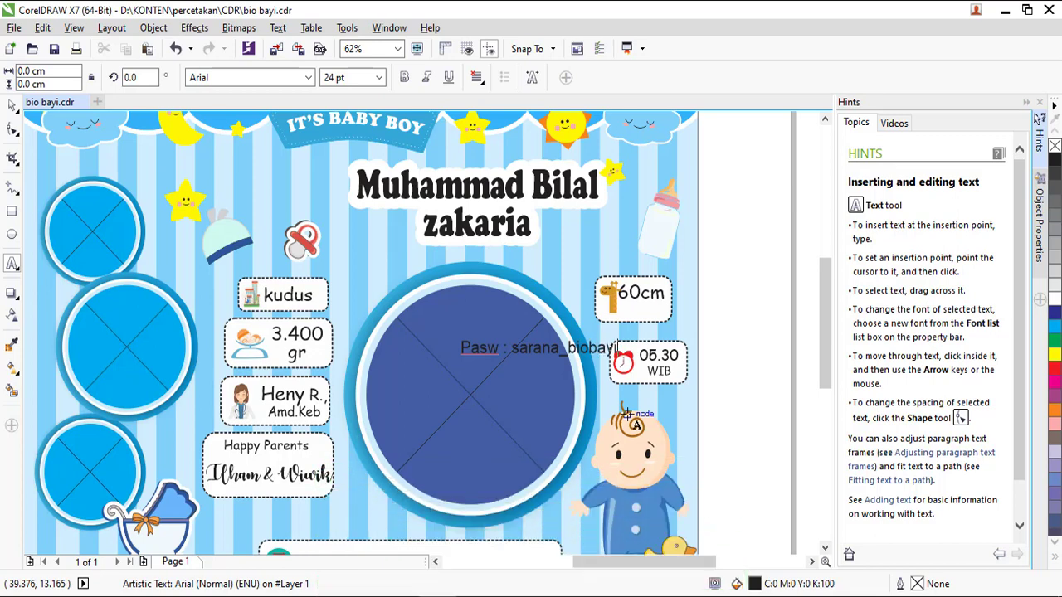
text(i)
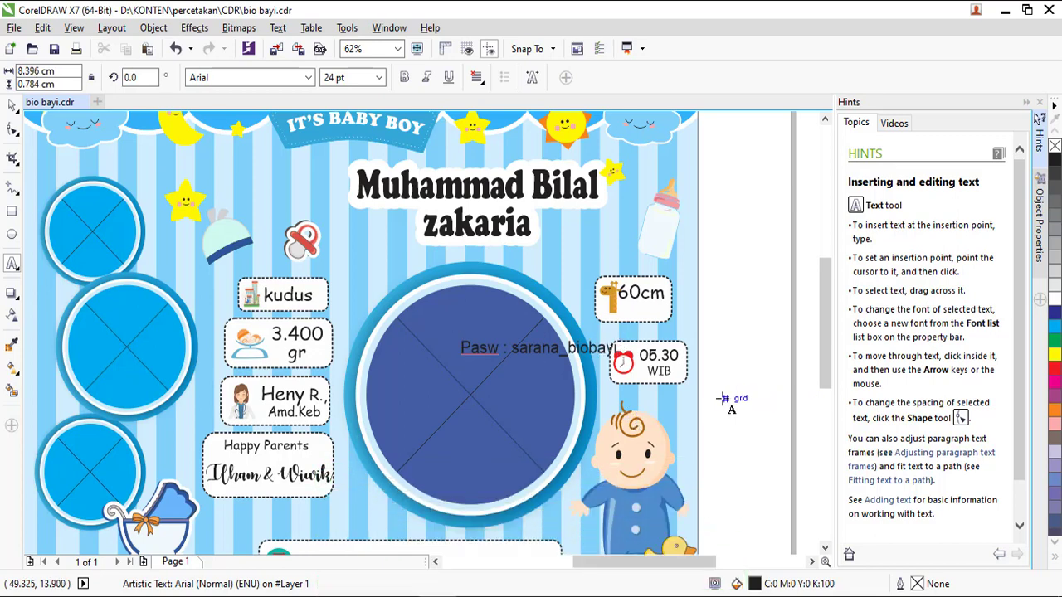
key(ctrl+a)
key(Escape)
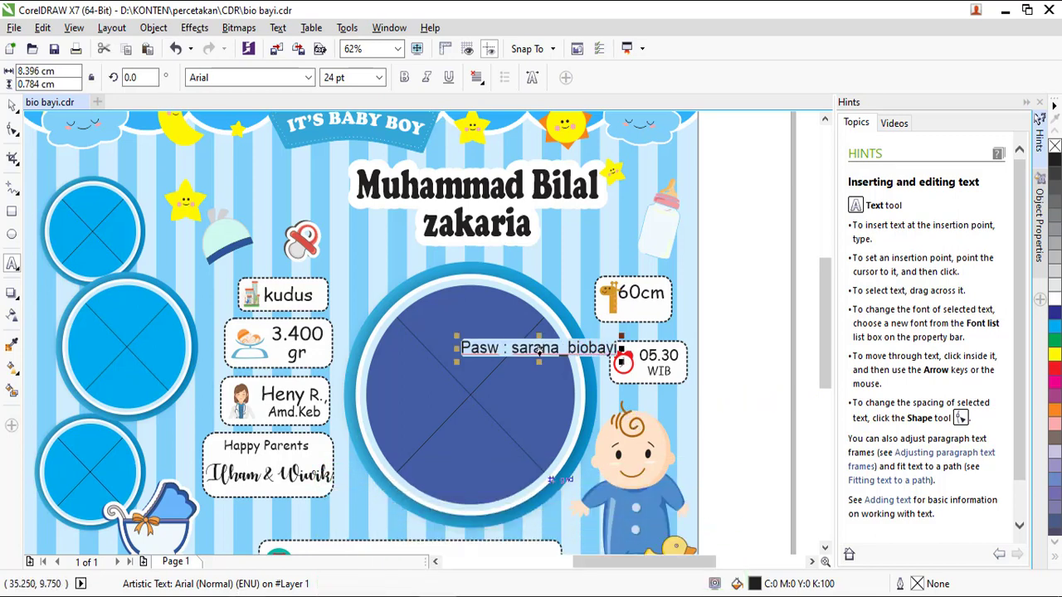
mouse_move(249, 593)
click(300, 572)
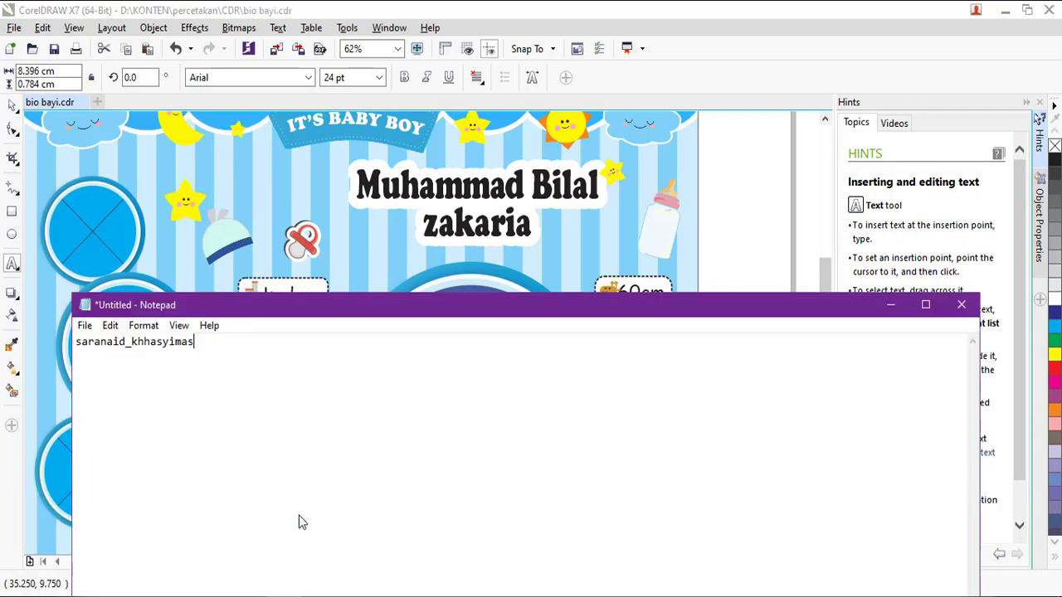
click(890, 306)
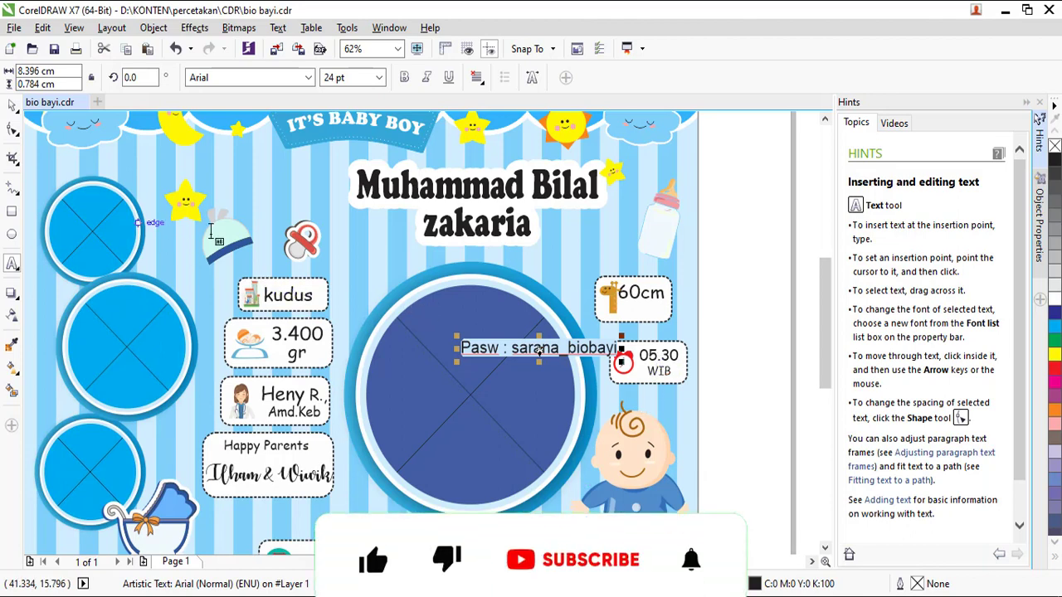
Start exporting the design as bio bayi.jpg, a JPEG in Pictures.
click(14, 27)
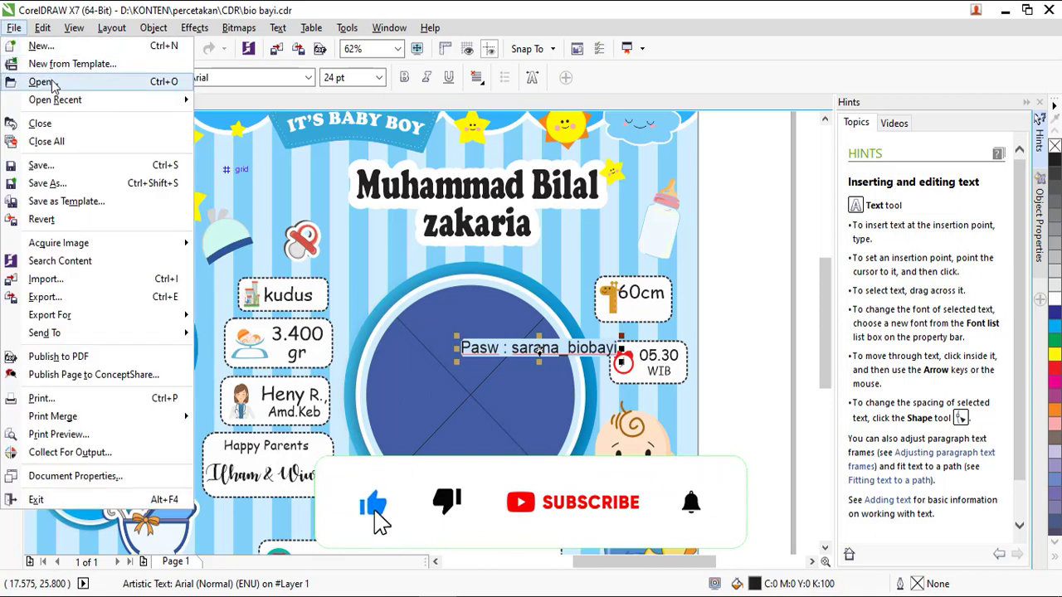
click(93, 286)
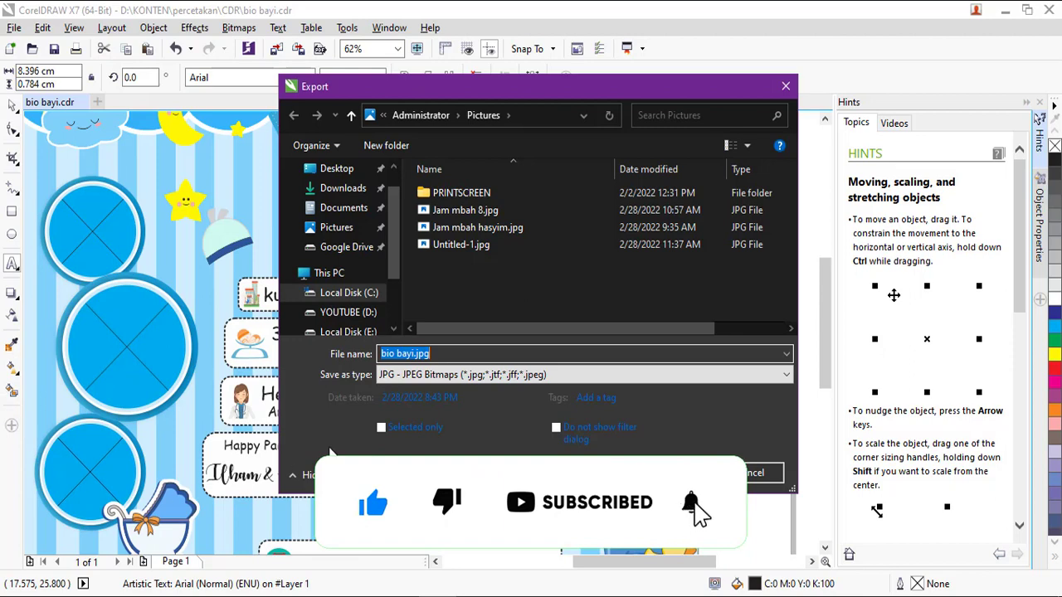
Confirm the export and accept High 80% JPEG quality to save the file.
click(686, 472)
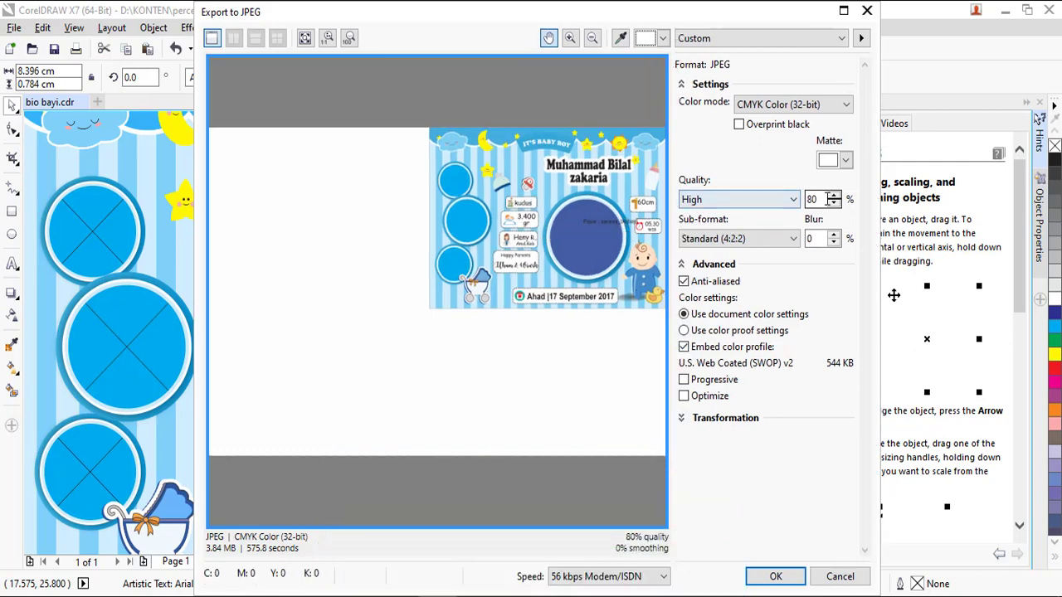
click(789, 577)
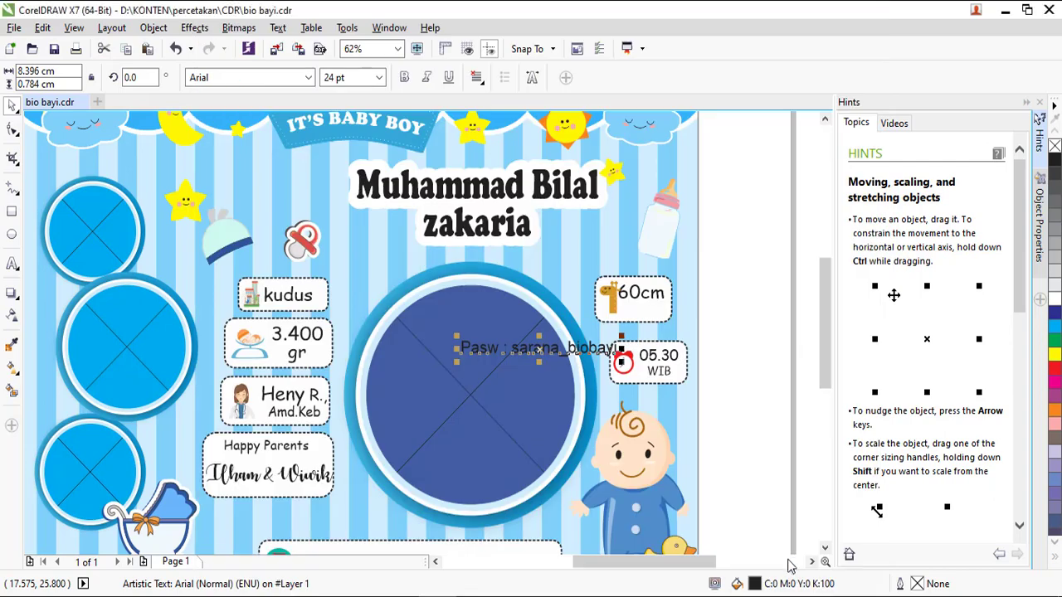